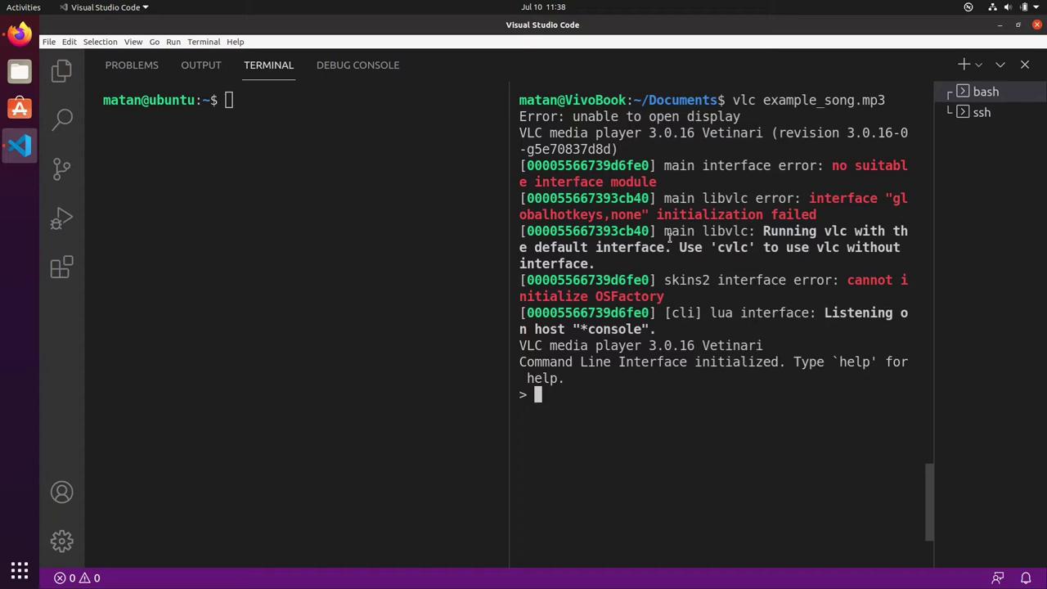
- Quit the VLC command-line player running on the remote machine with Ctrl+C
key(ctrl+c)
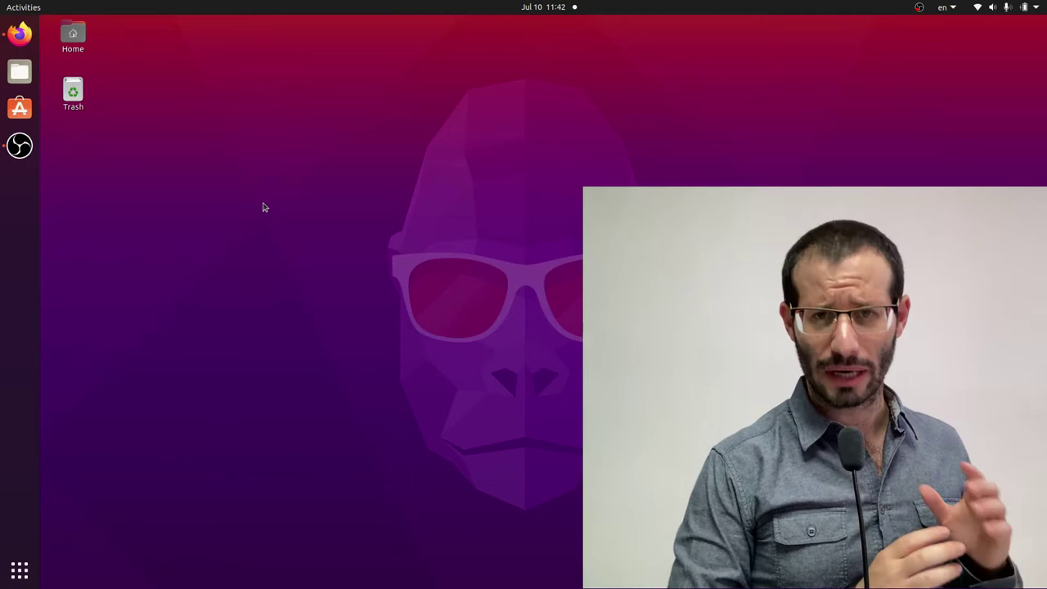
- Open a new terminal to install paprefs, then bring up application search
key(ctrl+alt+t)
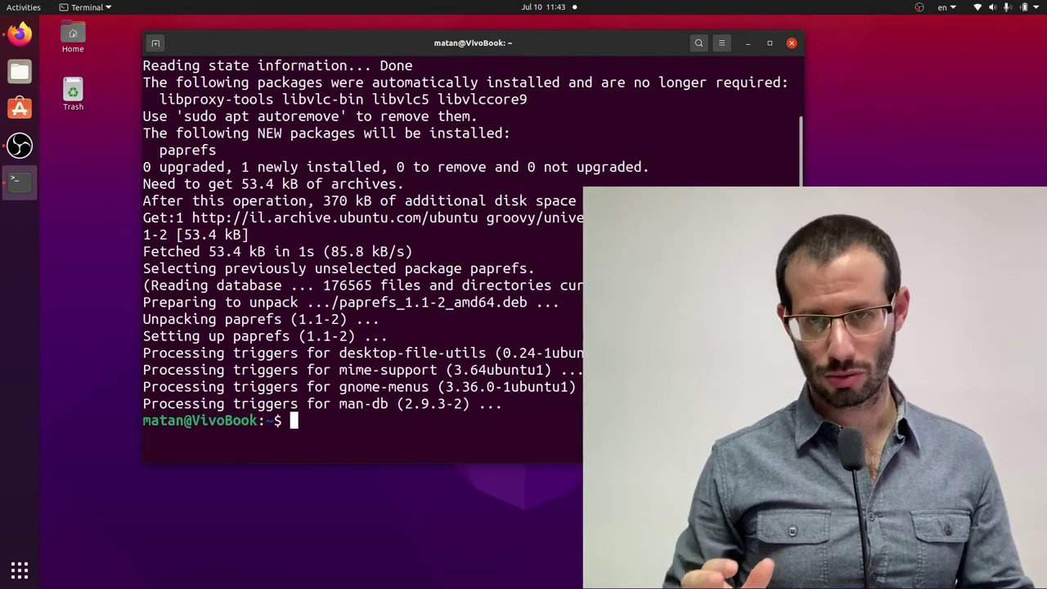
key(super)
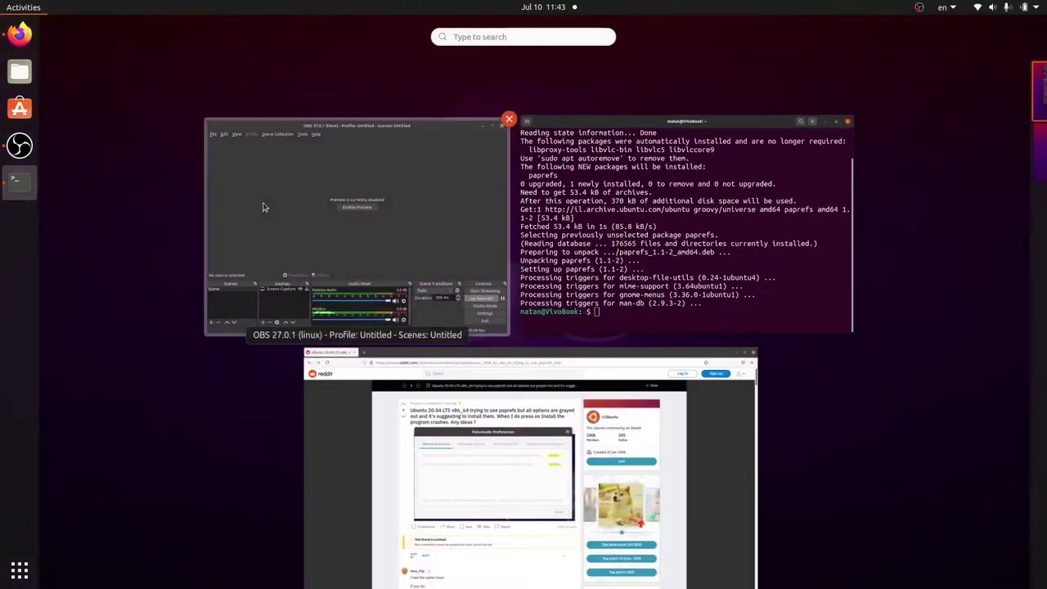
- Launch PulseAudio Preferences, then scroll the Reddit thread down to the greyed-out-options fix
text(papl)
key(Return)
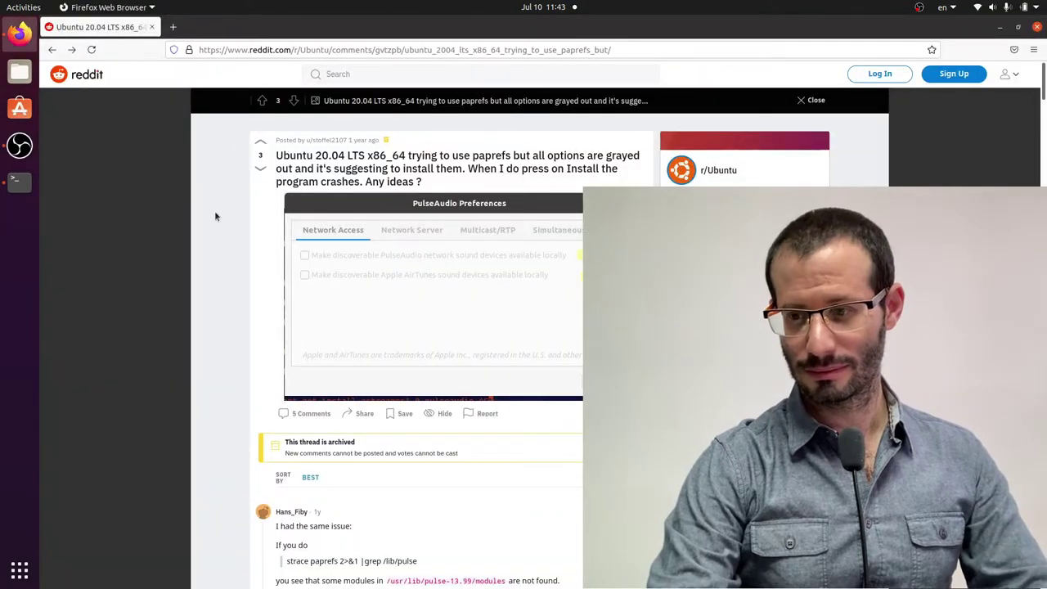
scroll(215, 210, down, 2)
scroll(216, 216, down, 4)
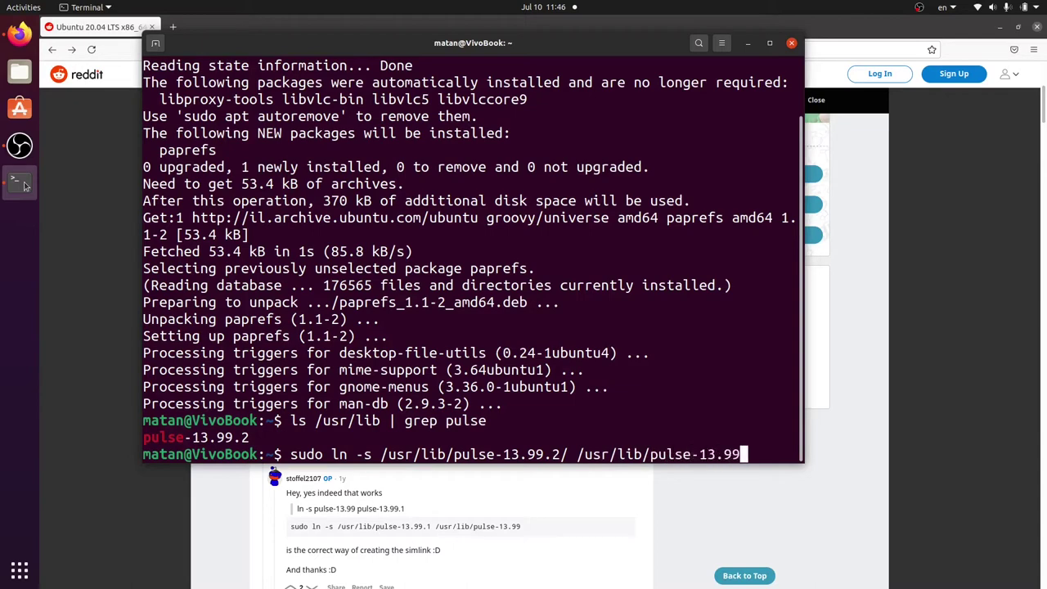
- Create the /usr/lib/pulse-13.99 symlink to pulse-13.99.2 and verify it with ls -l
key(Return)
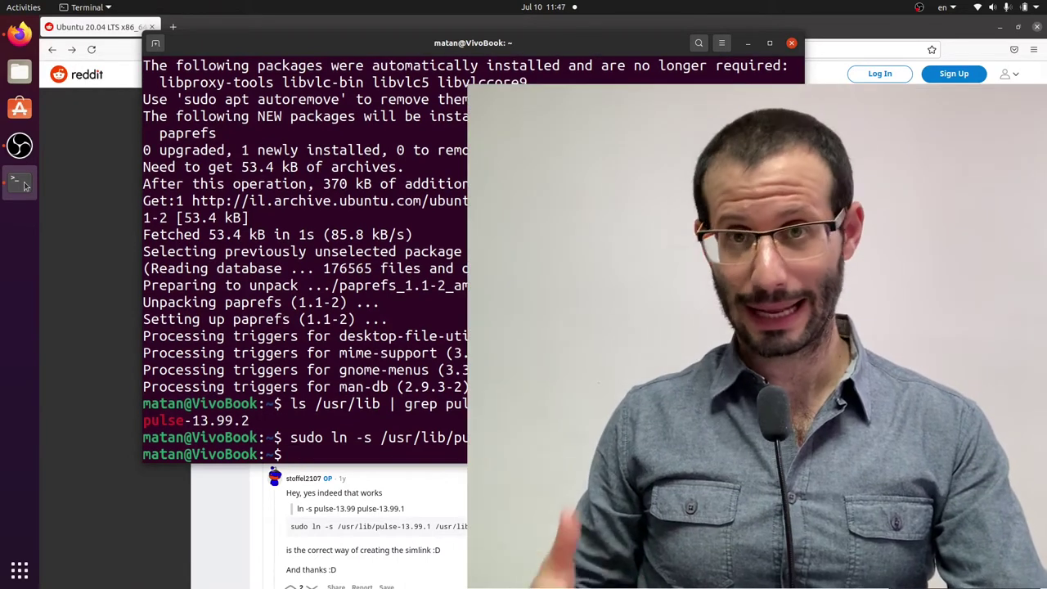
key(Up)
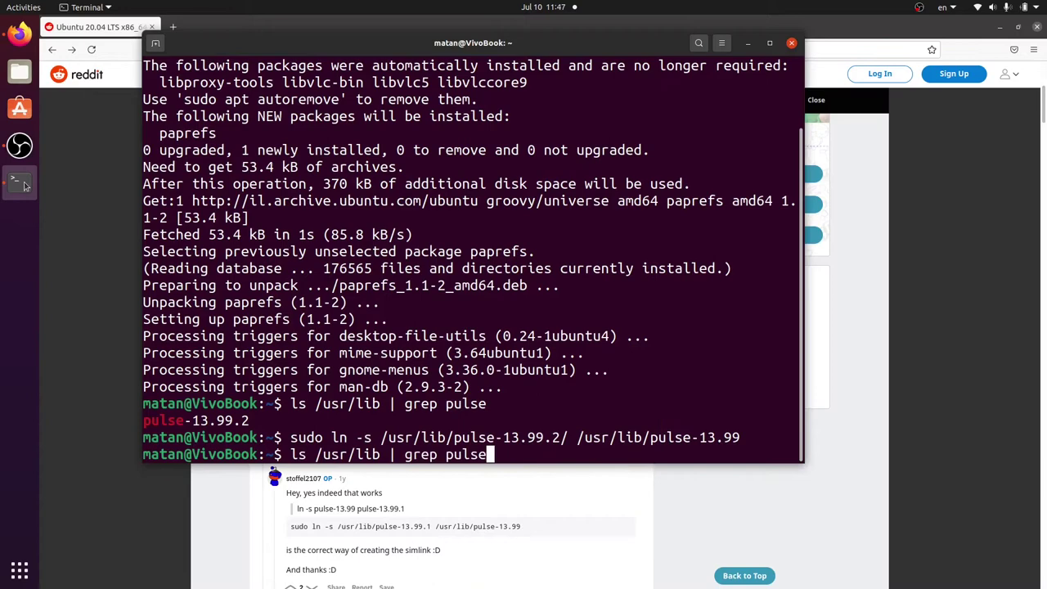
key(Return)
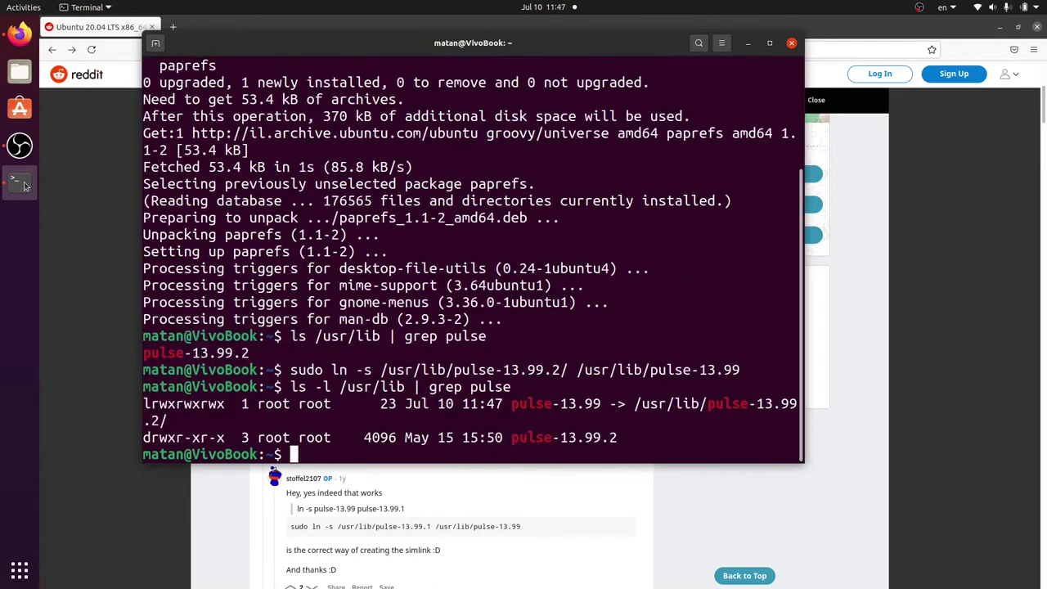
drag(805, 245, 829, 246)
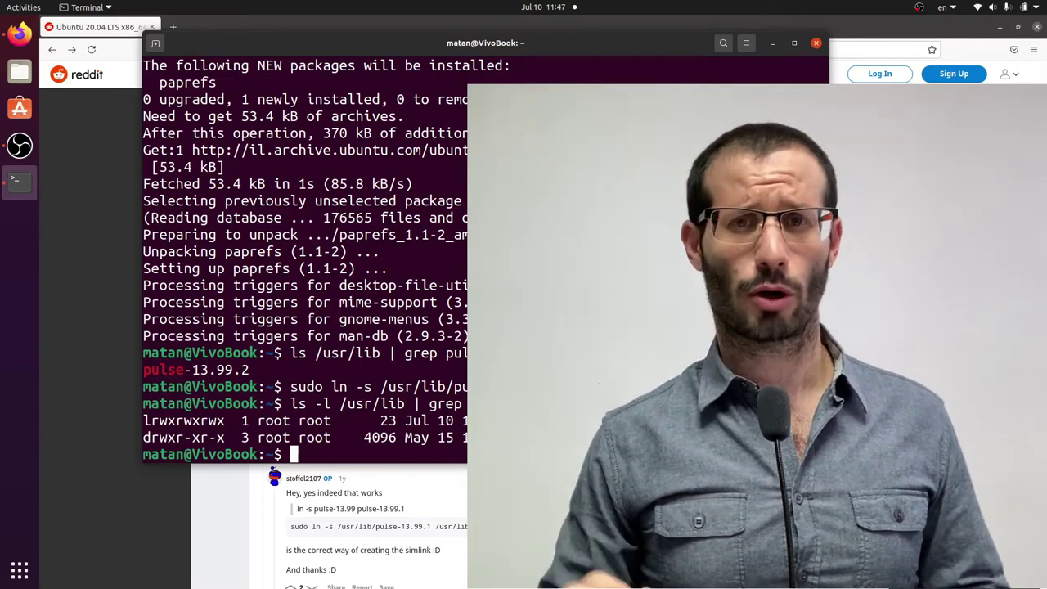
- Enable network access to local sound devices, with LAN discovery and no authentication required
key(super)
text(papl)
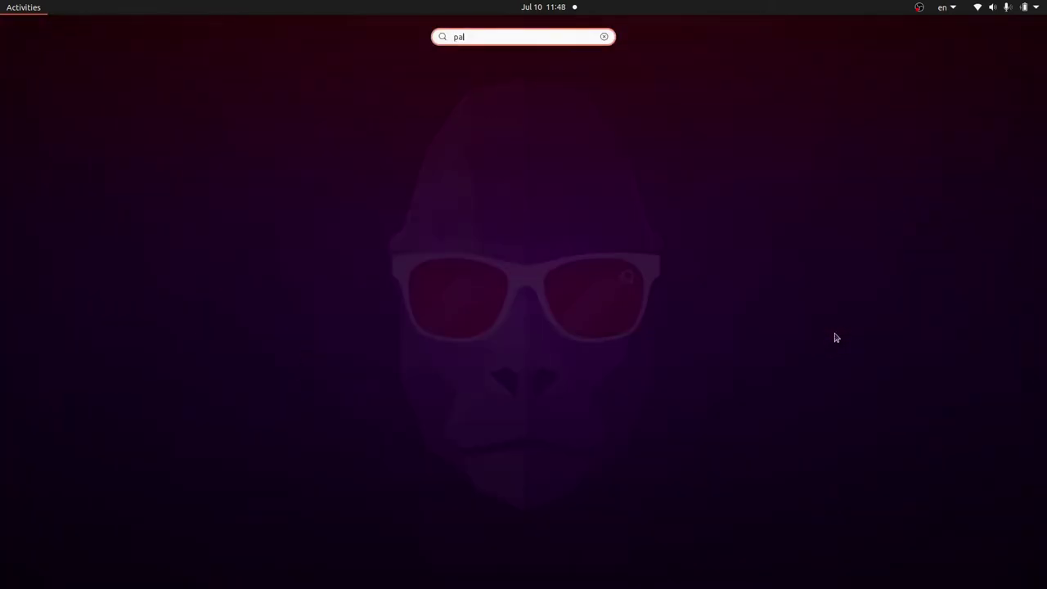
text(r)
key(Return)
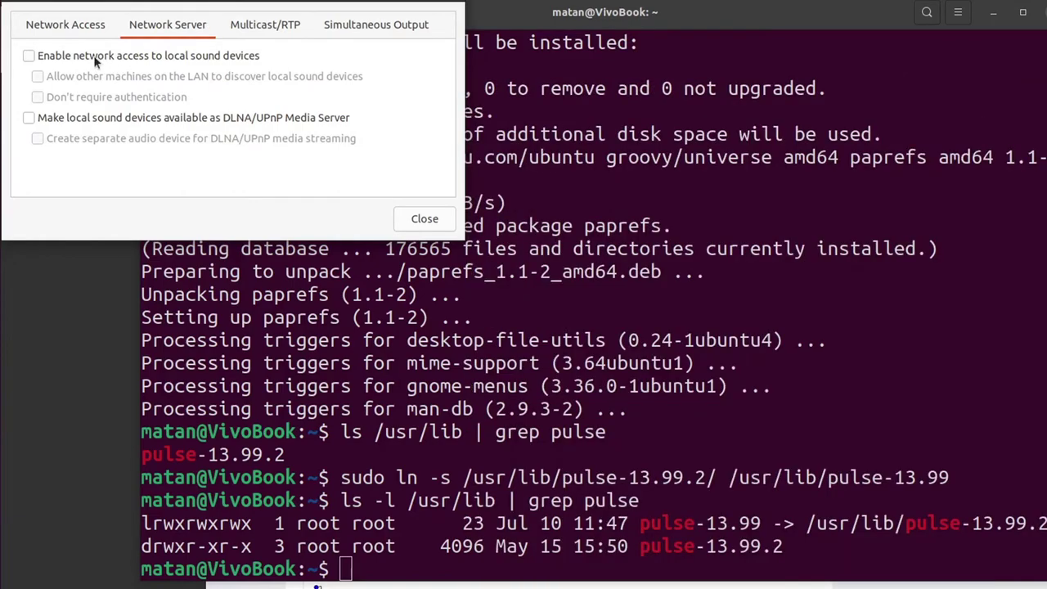
click(95, 57)
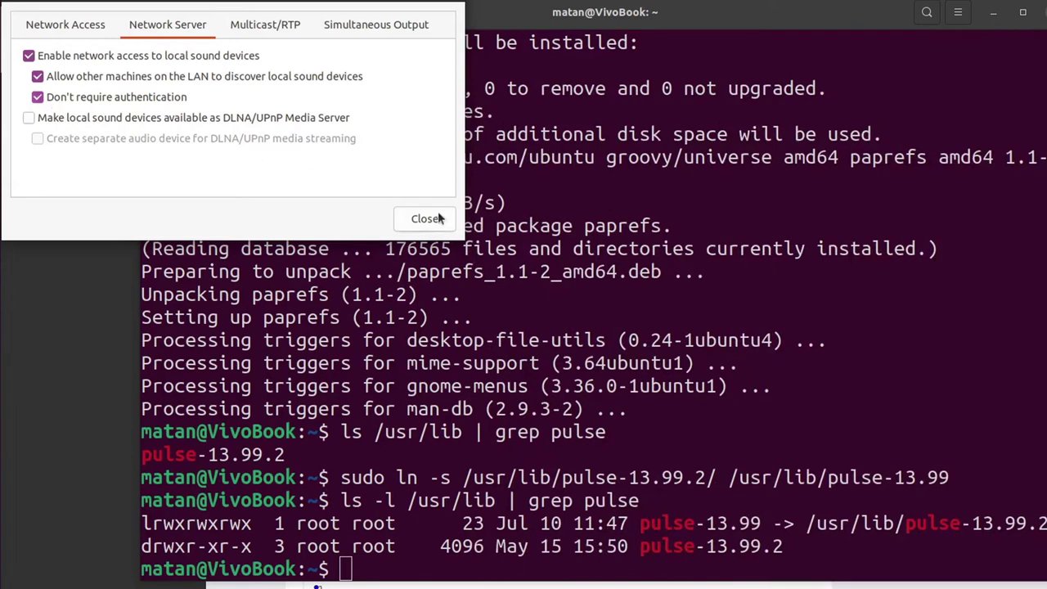
click(427, 218)
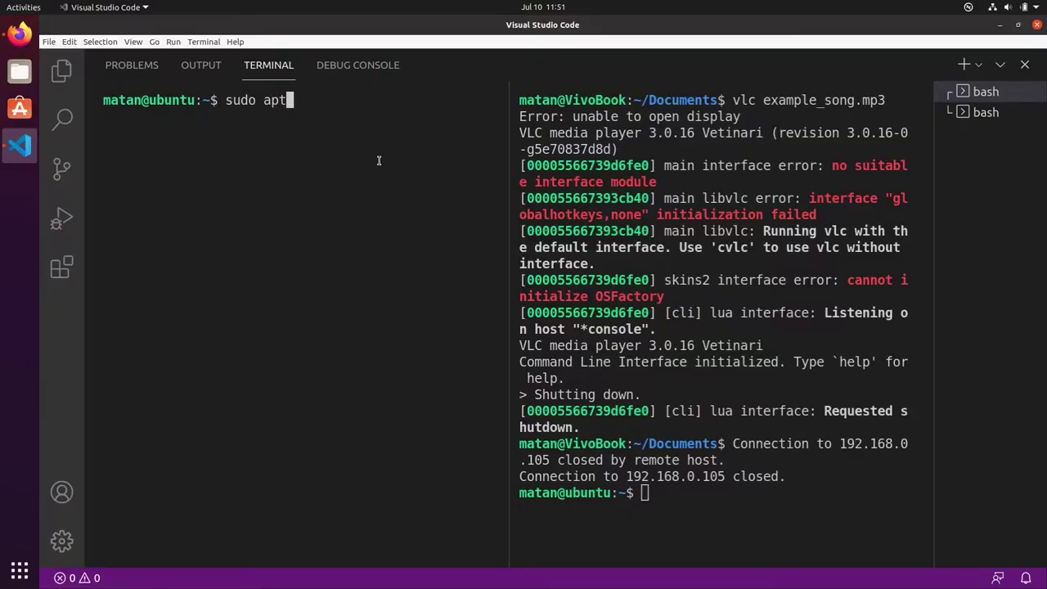
- Install paprefs locally and symlink /usr/lib/pulse-13.99 to the pulse-13.99.2 folder
key(Return)
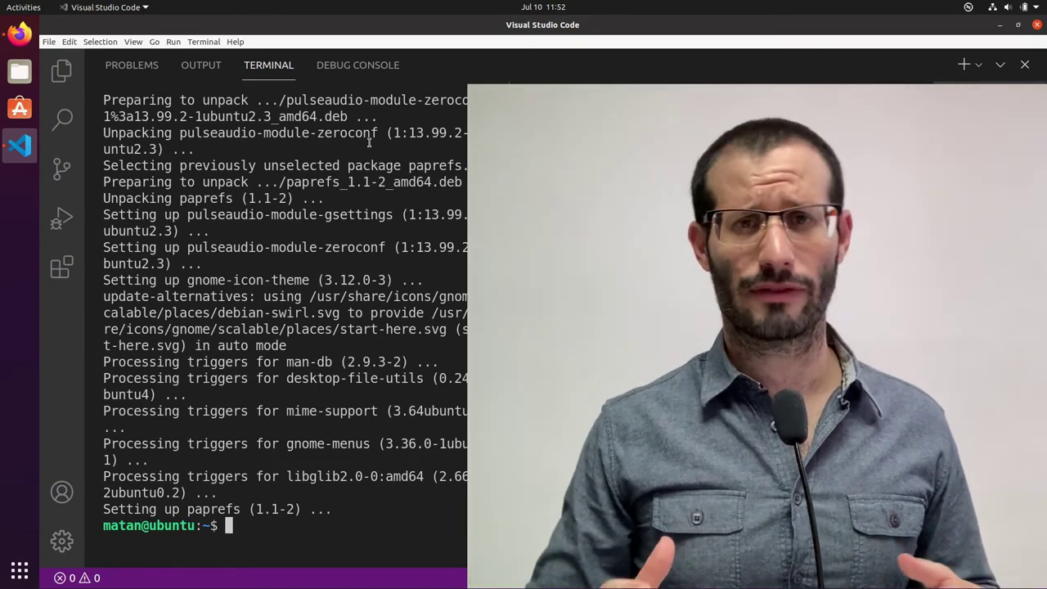
text(ls /usr/lib | grep)
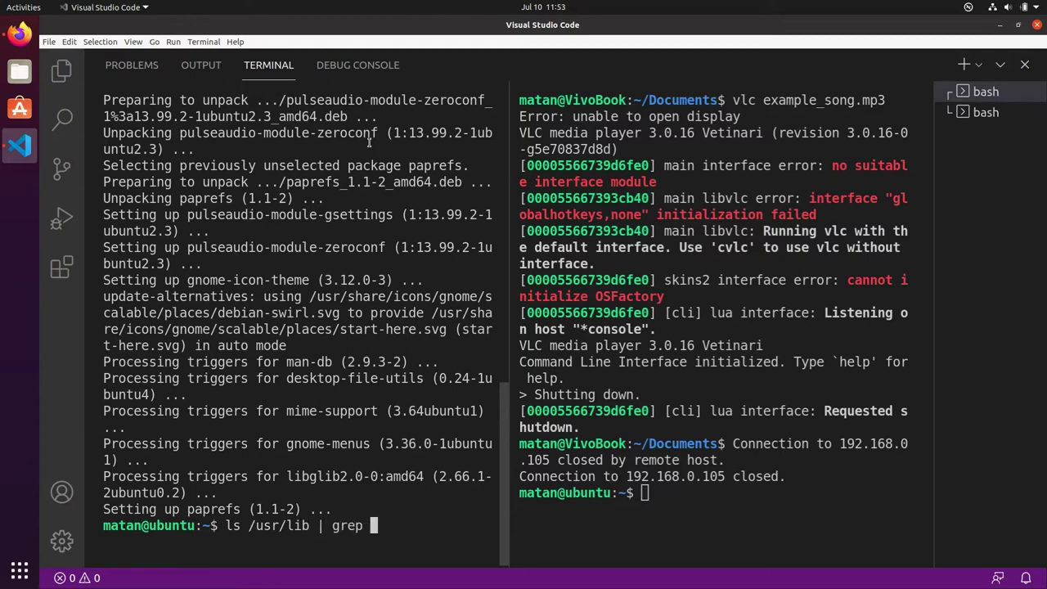
text( pulse)
key(Return)
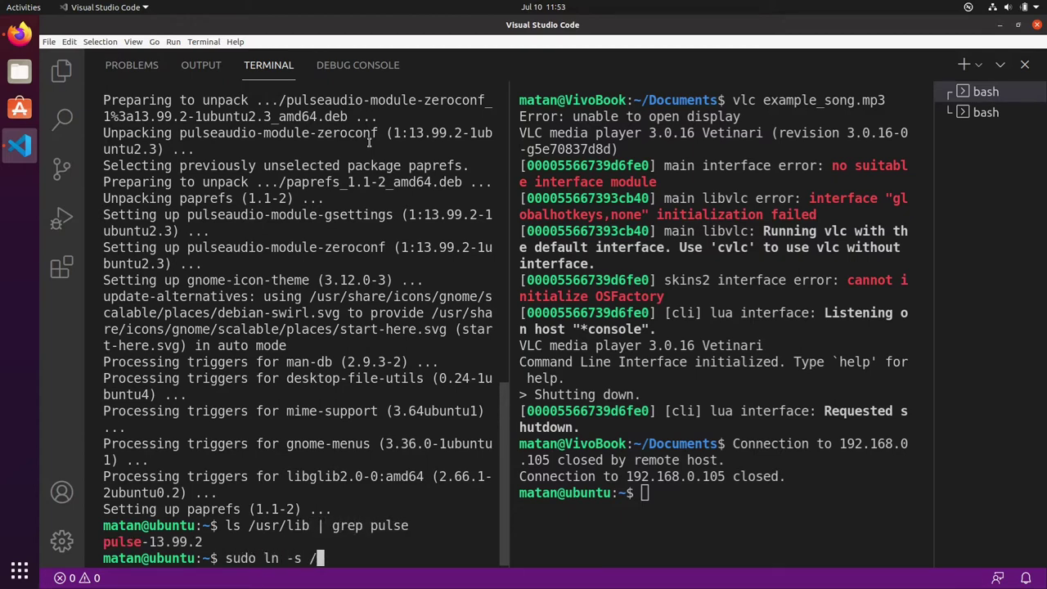
text(pu)
key(Tab)
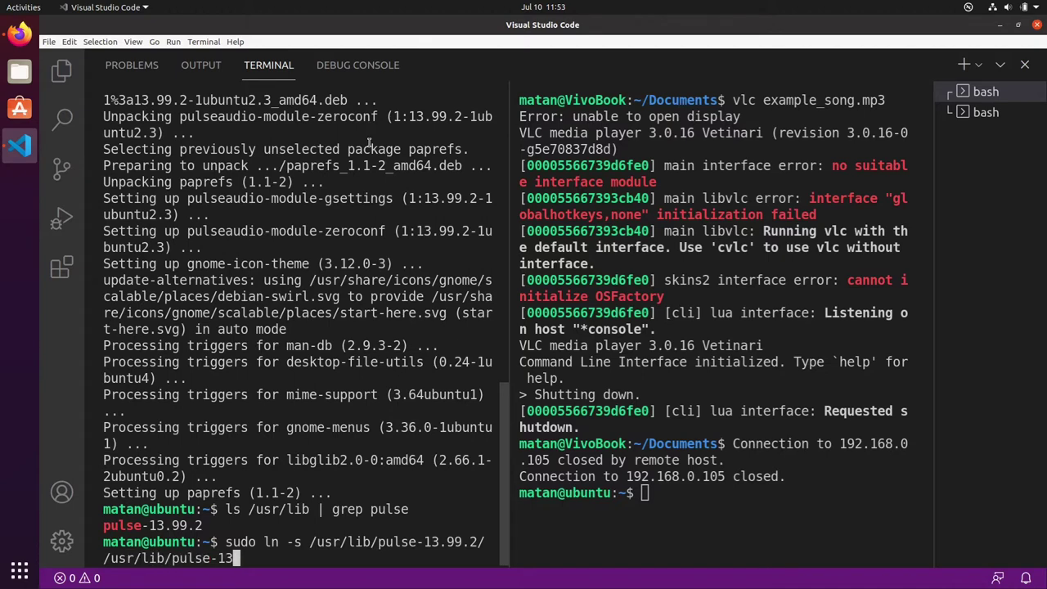
key(Return)
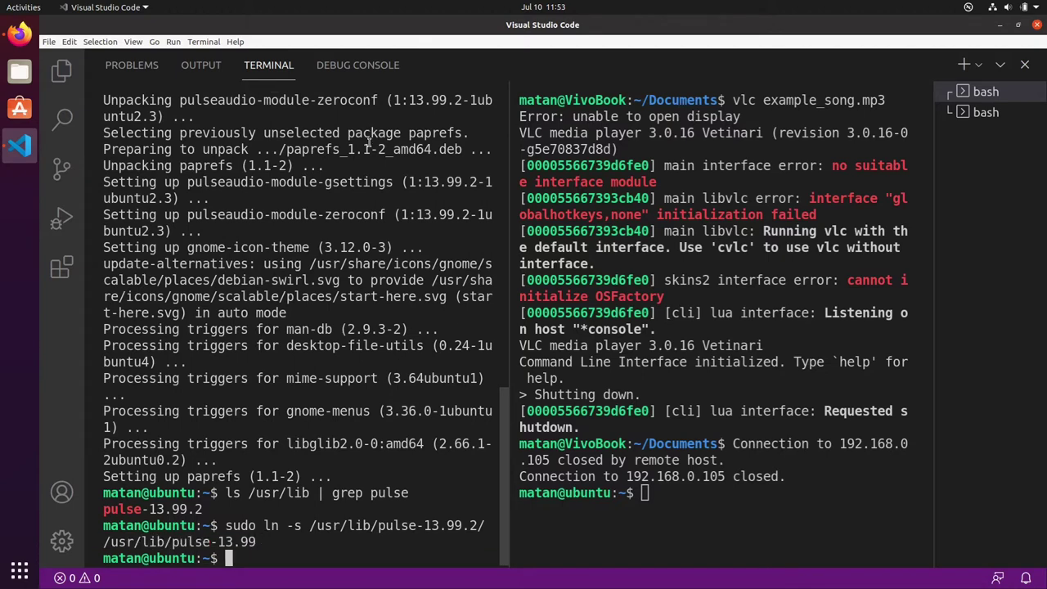
- Confirm the new pulse-13.99 symlink with a detailed ls -l listing of /usr/lib
key(Up)
key(Up)
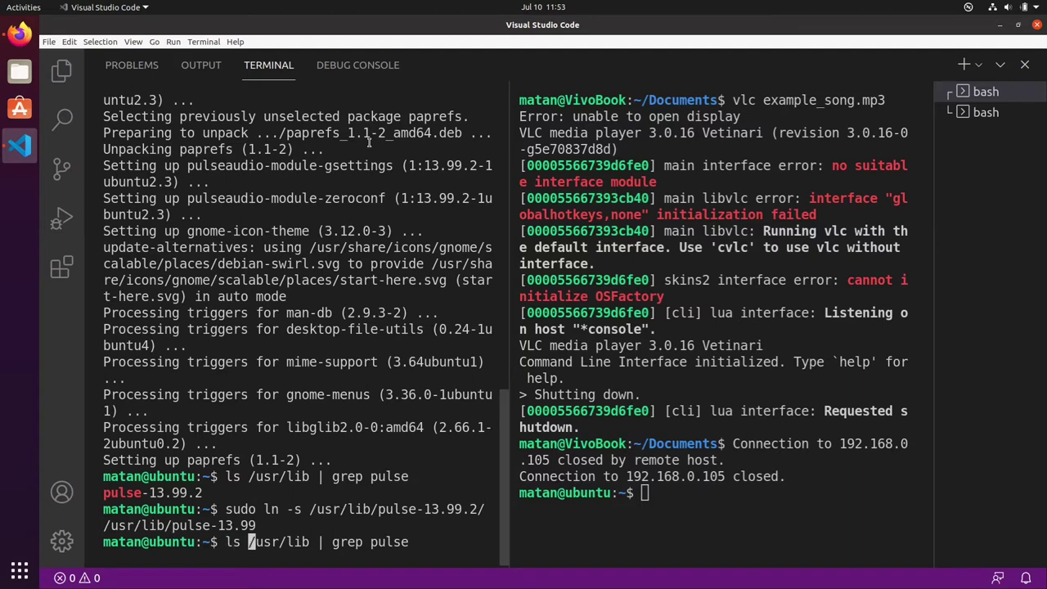
text(-l)
key(Return)
key(Up)
key(Left)
key(Left)
key(Left)
key(Left)
key(Left)
key(Left)
key(Left)
key(Left)
key(Left)
key(Left)
key(Left)
key(Left)
key(Left)
key(Left)
key(Left)
key(Left)
key(Left)
key(Left)
key(Left)
key(Left)
key(Return)
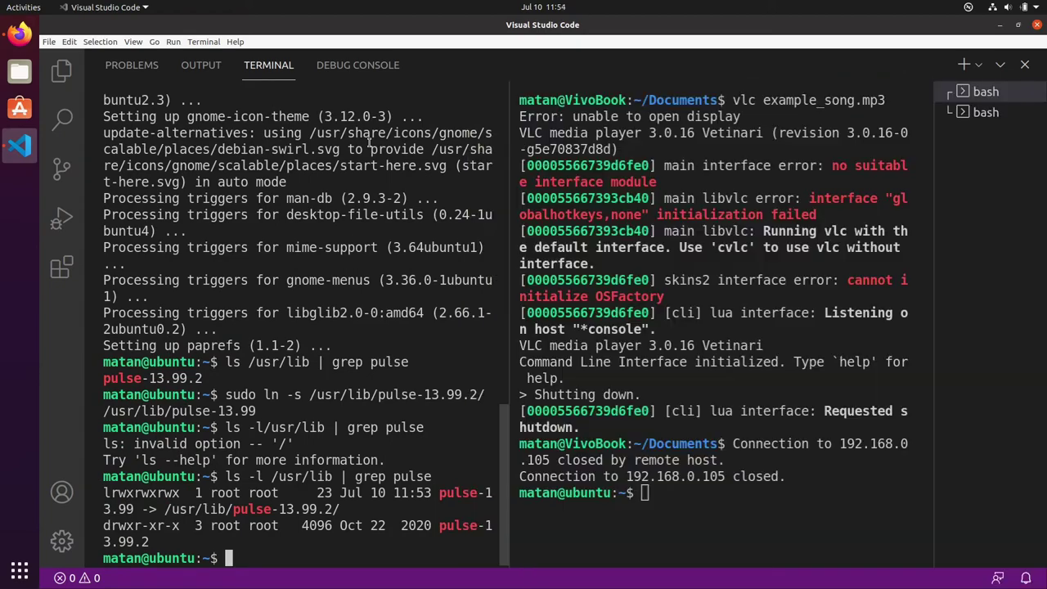
key(super)
text(papref)
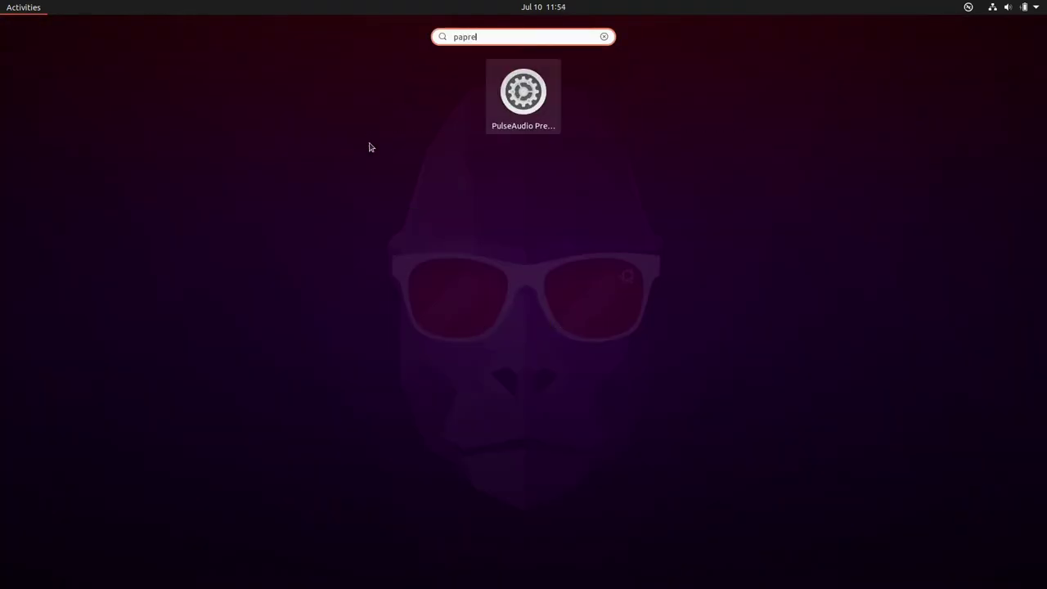
- Turn on 'Make discoverable PulseAudio network sound devices available locally' in PulseAudio Preferences
key(Return)
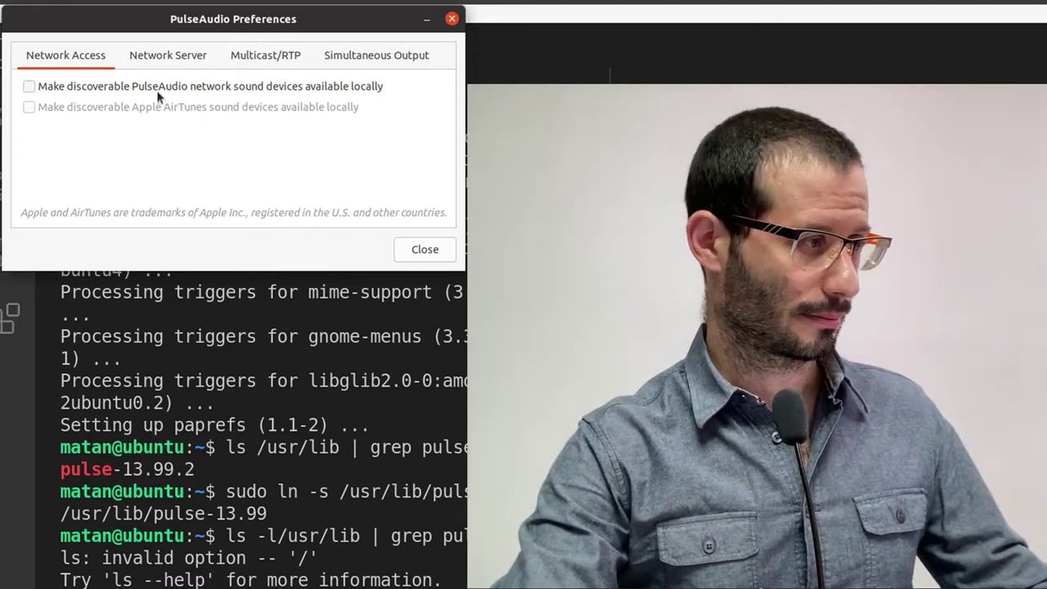
click(130, 86)
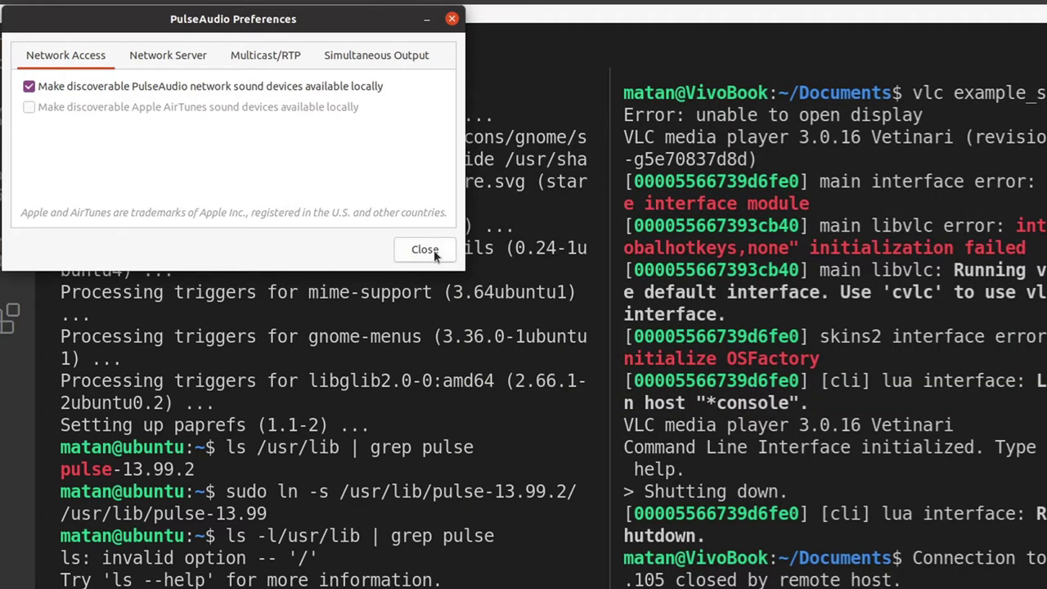
click(426, 249)
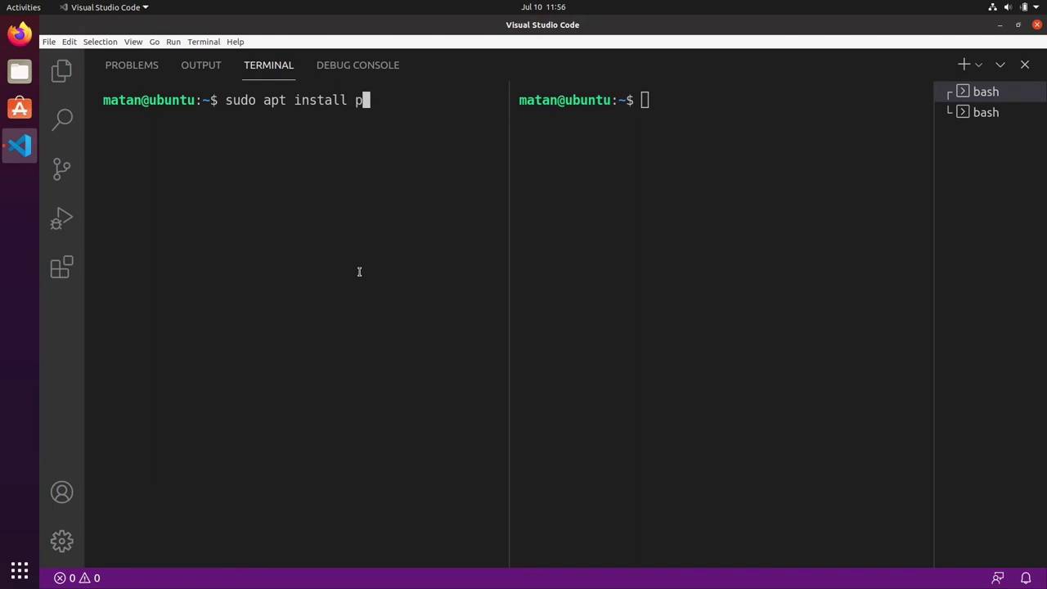
- Install the pavucontrol package with sudo apt install pavucontrol
key(Return)
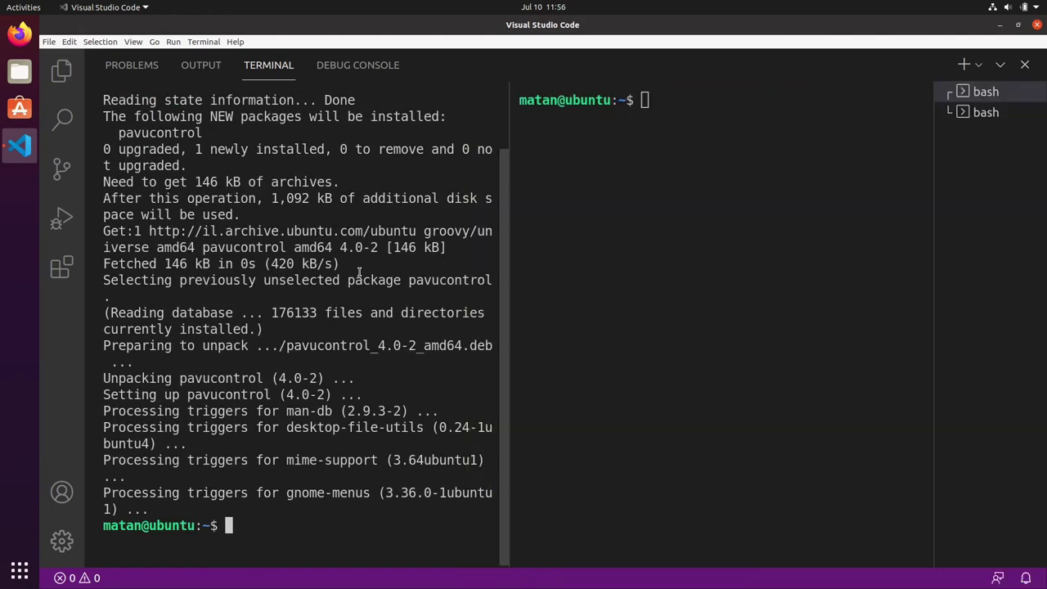
key(super)
- Launch PulseAudio Volume Control to reach the remote Built-in Audio Analog Stereo output
text(pavu)
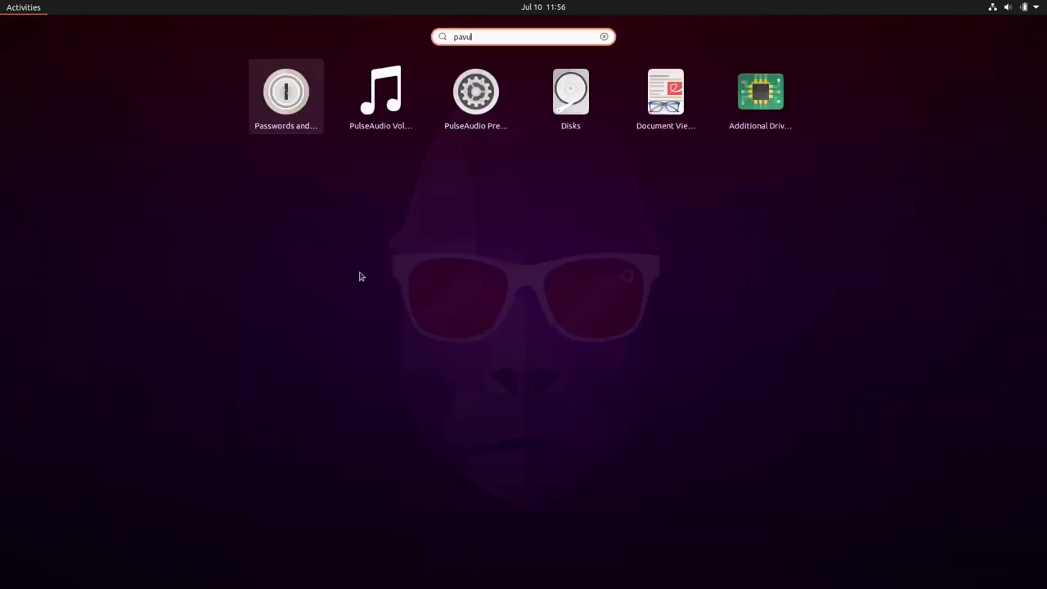
key(Return)
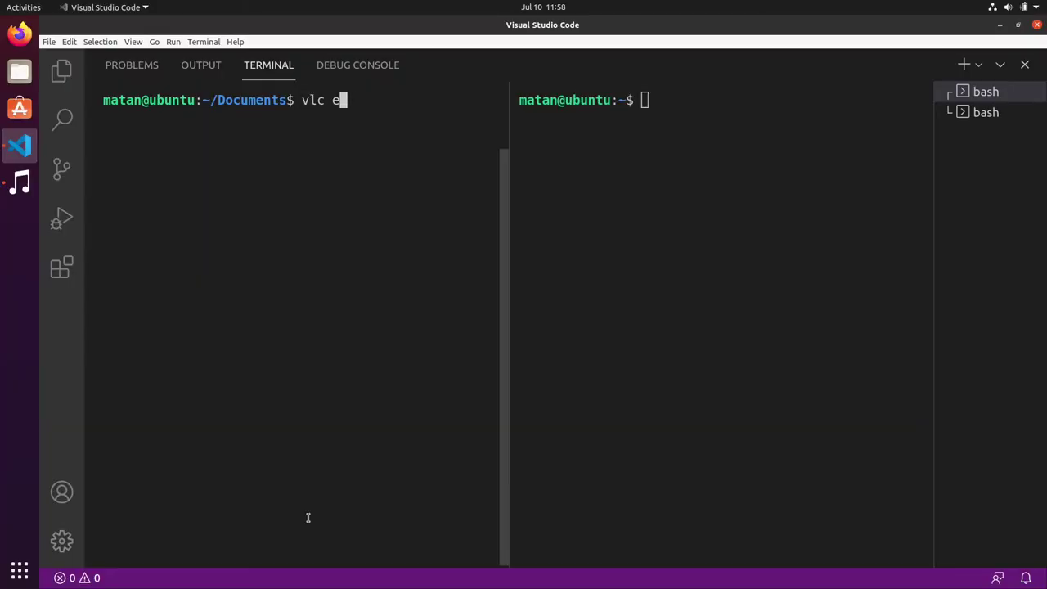
- Run vlc example_song.mp3 in ~/Documents to start the song playing
key(Return)
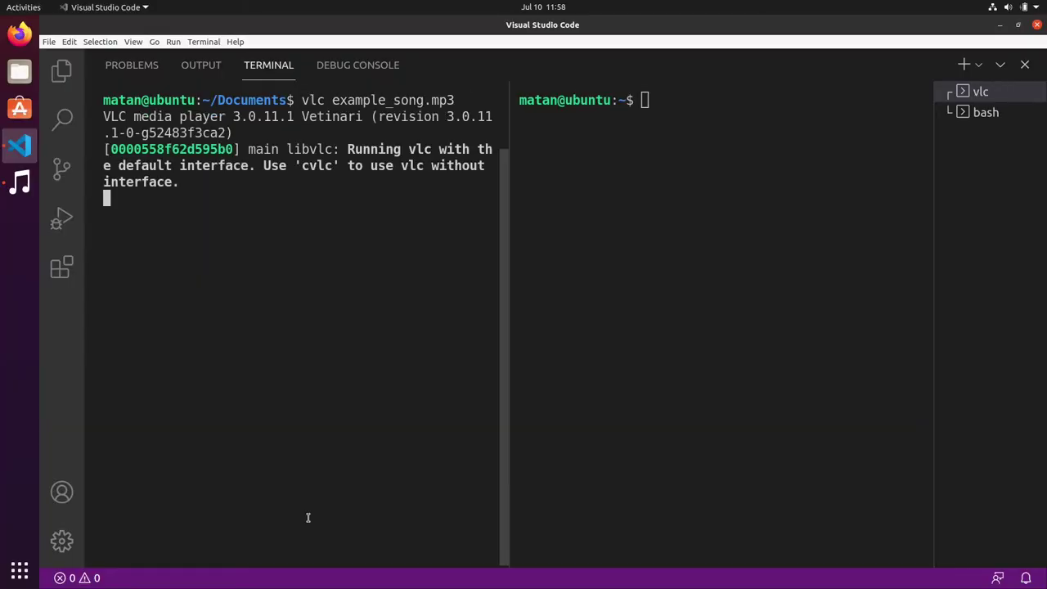